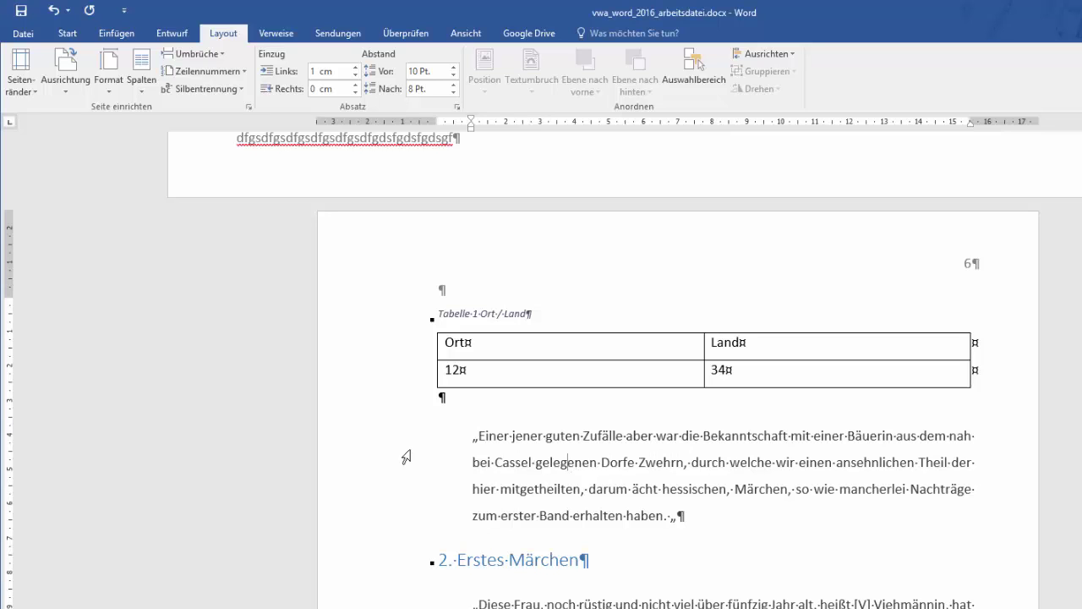
Apply 'Jede Seite neu beginnen' line numbering and scroll through the pages to check it.
left_click(210, 73)
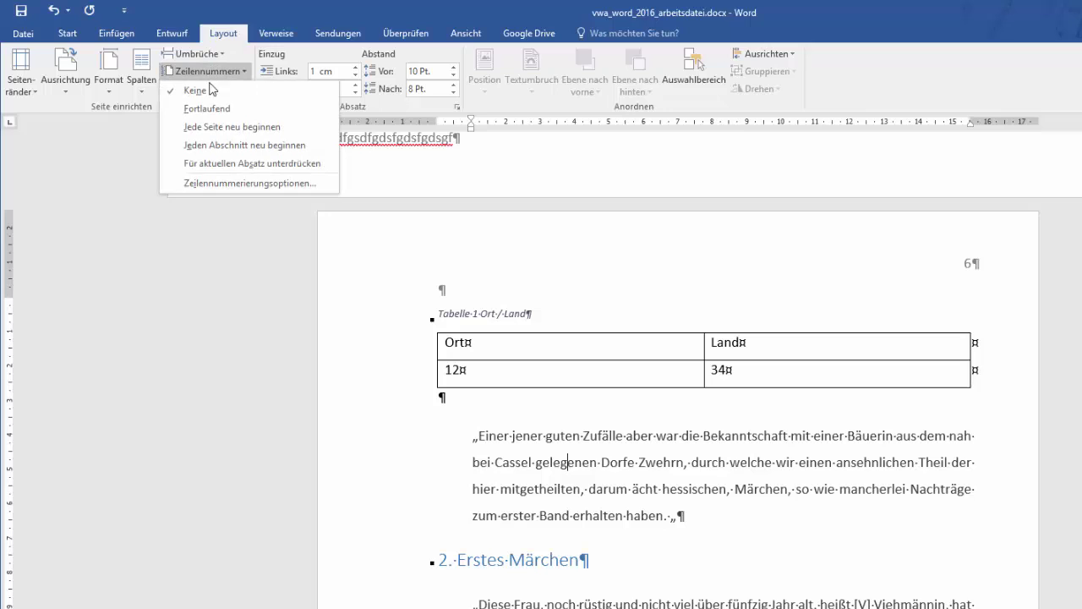
left_click(250, 127)
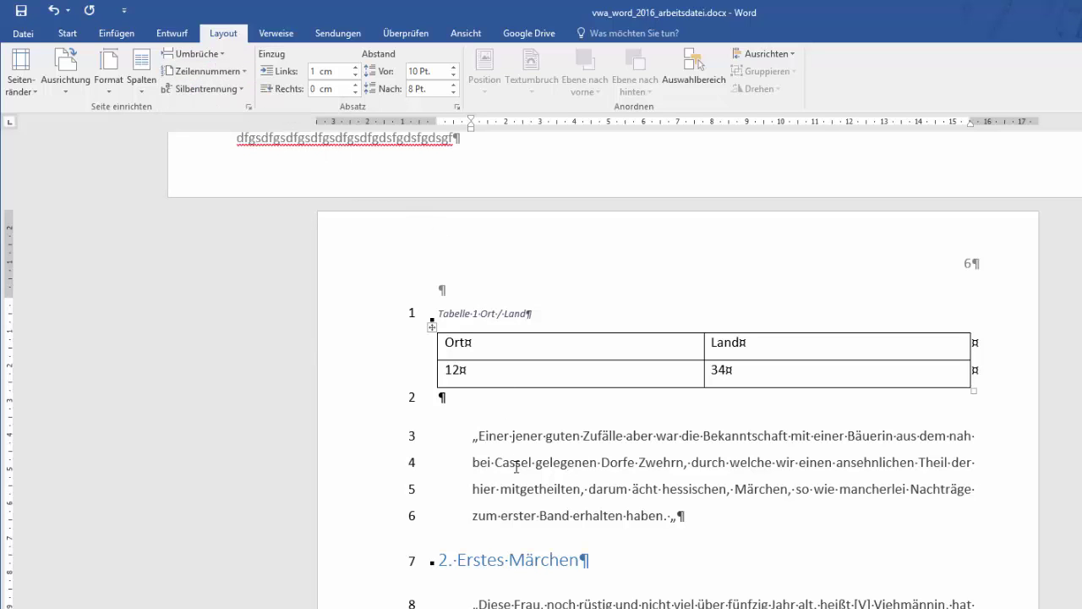
scroll(516, 466, "up", 1)
scroll(516, 466, "up", 5)
scroll(515, 466, "up", 5)
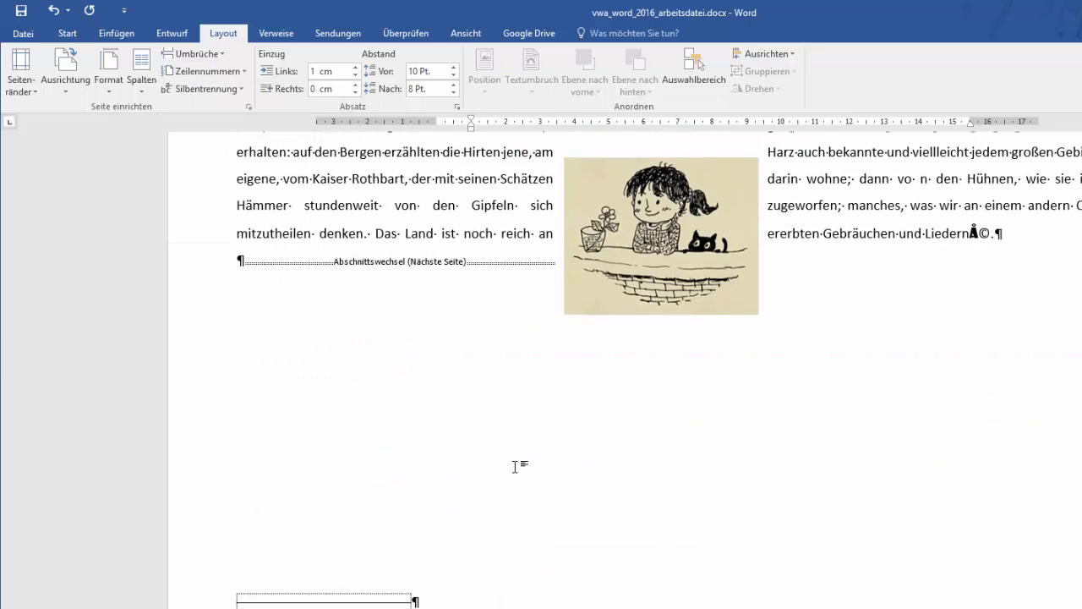
scroll(516, 466, "up", 1)
scroll(516, 466, "up", 3)
scroll(516, 466, "up", 2)
scroll(516, 466, "down", 1)
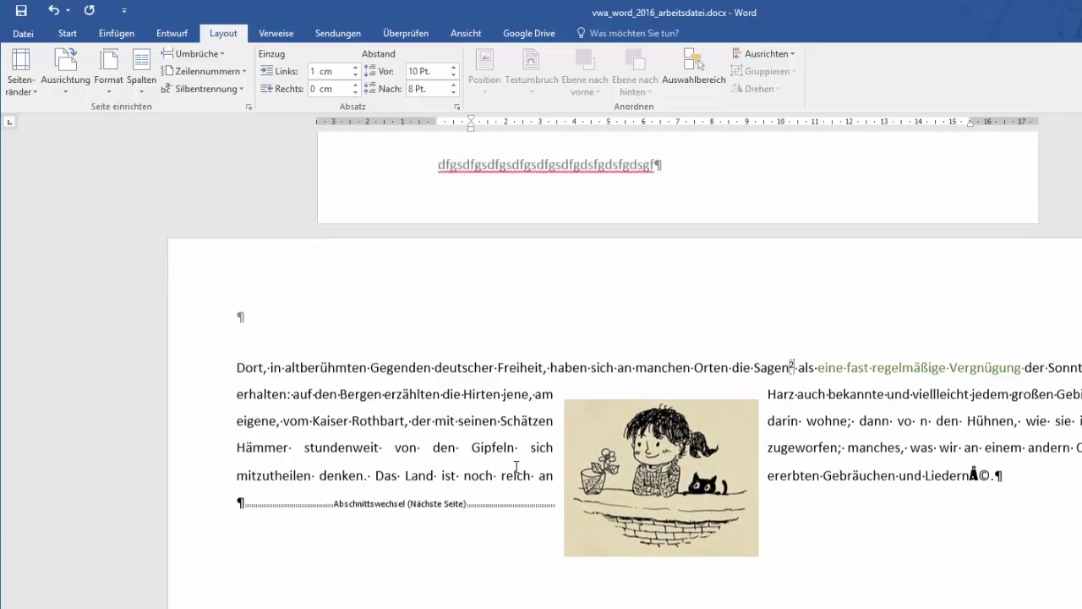
scroll(516, 466, "down", 3)
scroll(516, 466, "down", 1)
scroll(516, 466, "down", 1)
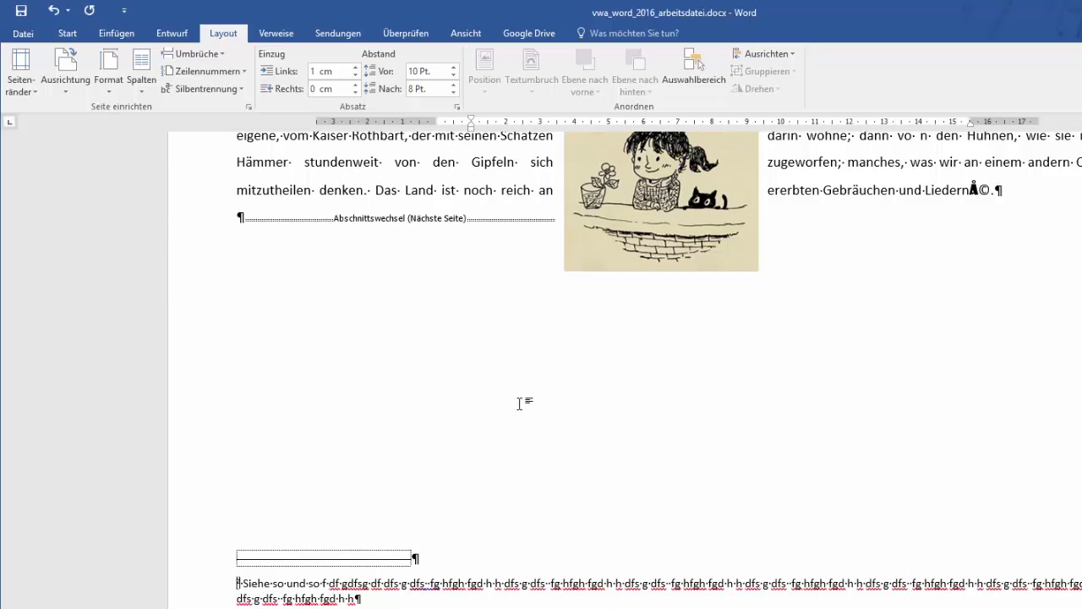
scroll(521, 405, "down", 3)
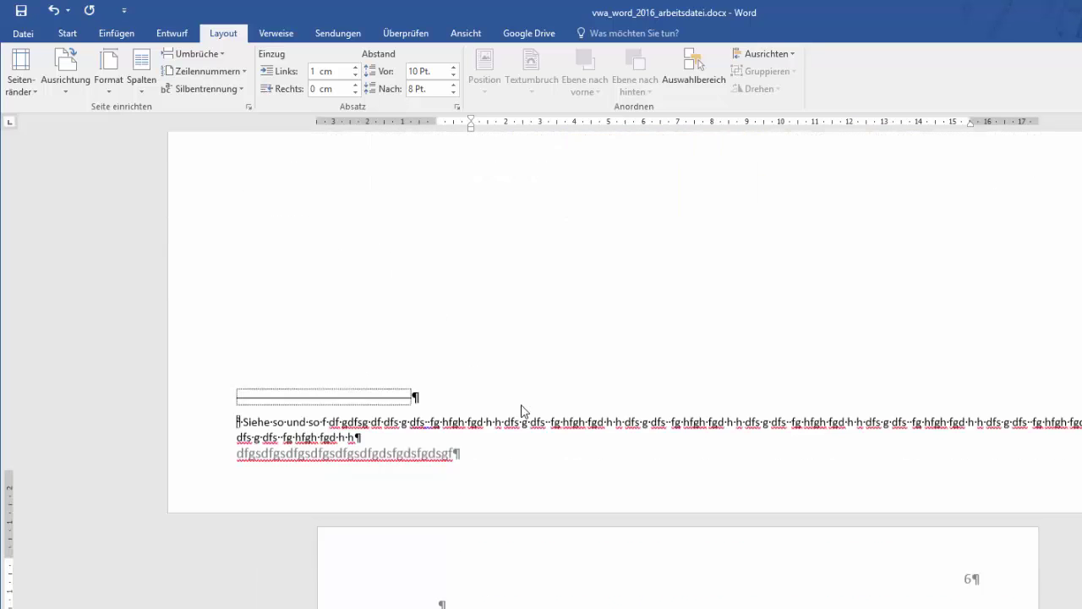
scroll(521, 405, "down", 3)
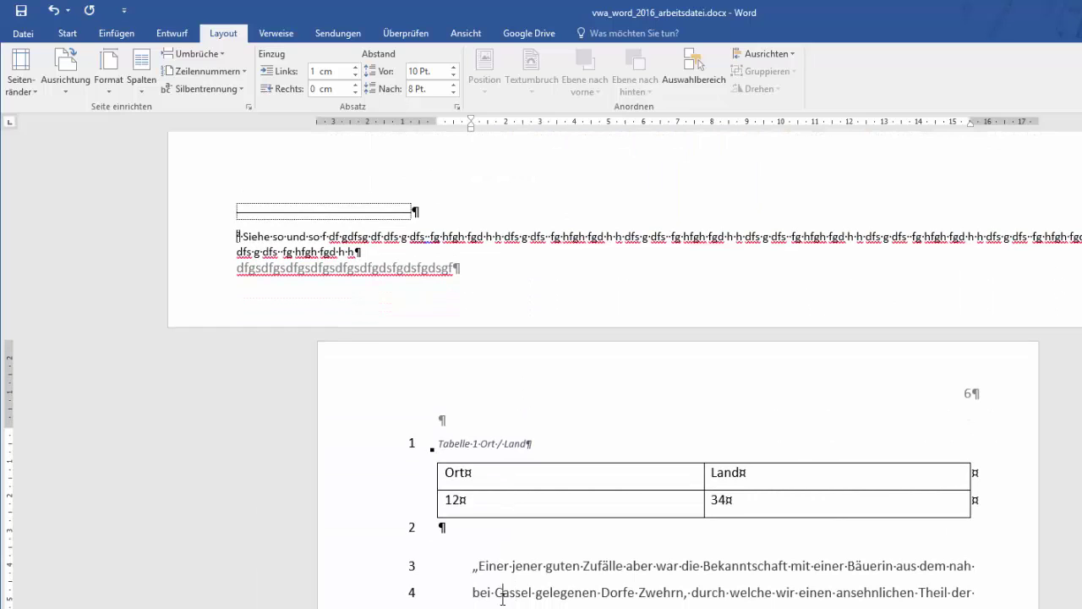
scroll(503, 599, "up", 1)
scroll(503, 599, "up", 2)
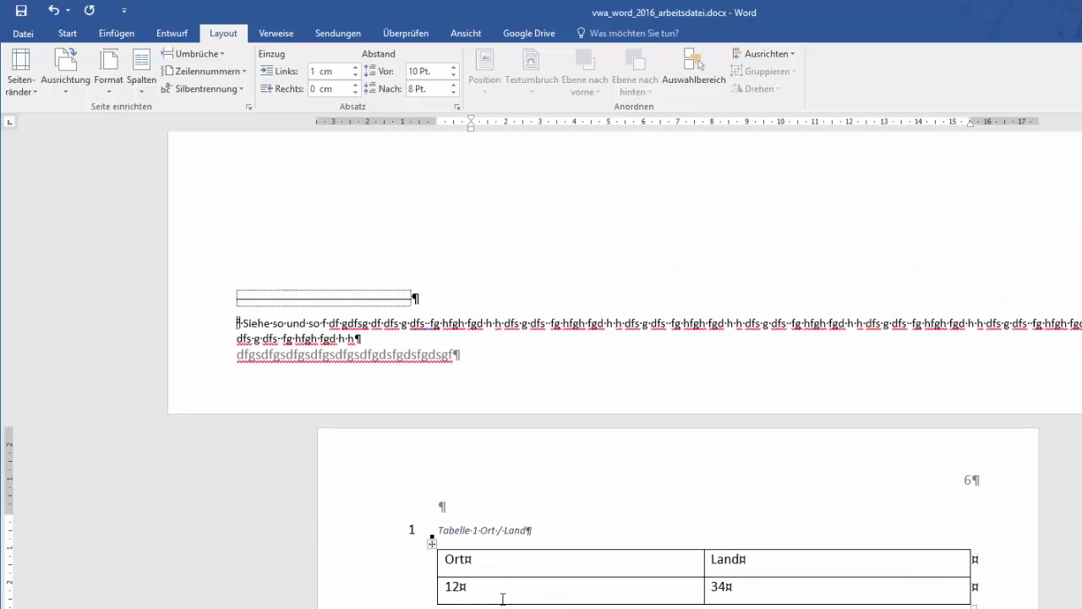
left_click(225, 73)
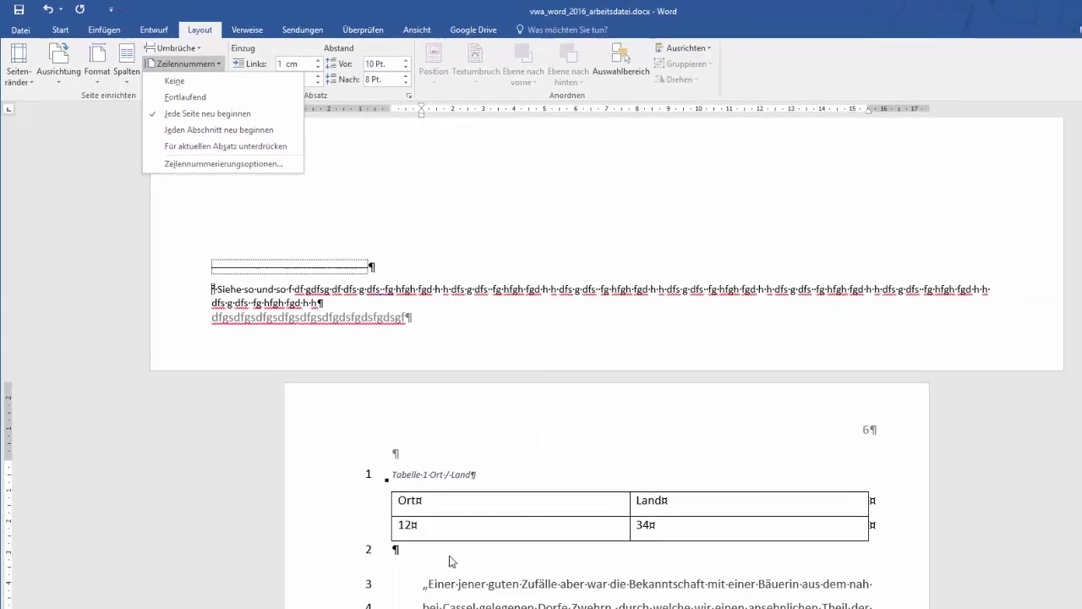
left_click(451, 562)
scroll(449, 558, "up", 10)
scroll(449, 558, "up", 3)
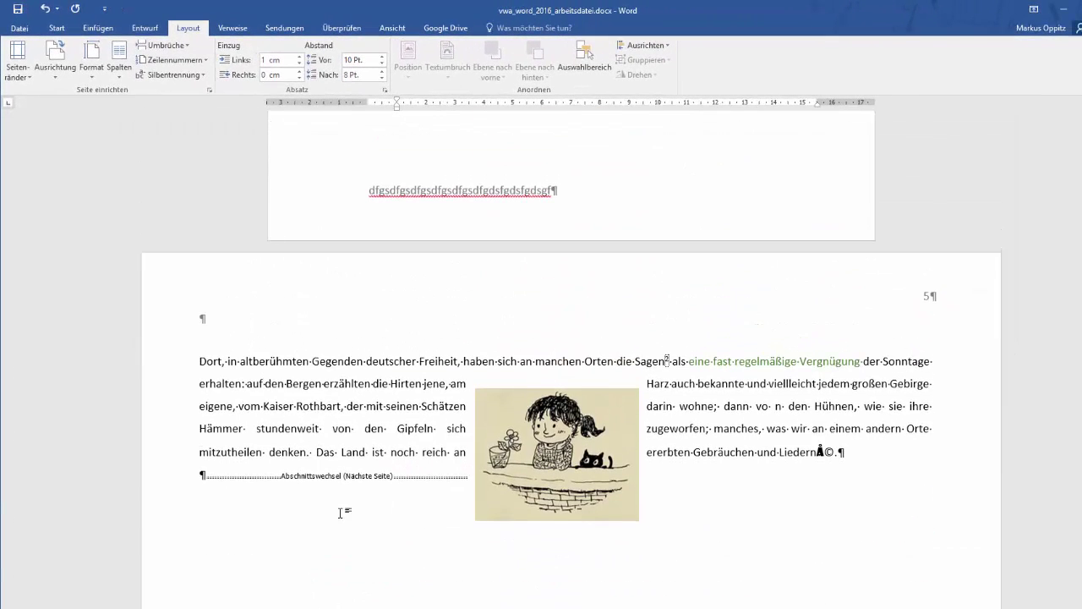
scroll(352, 503, "down", 8)
scroll(353, 503, "down", 3)
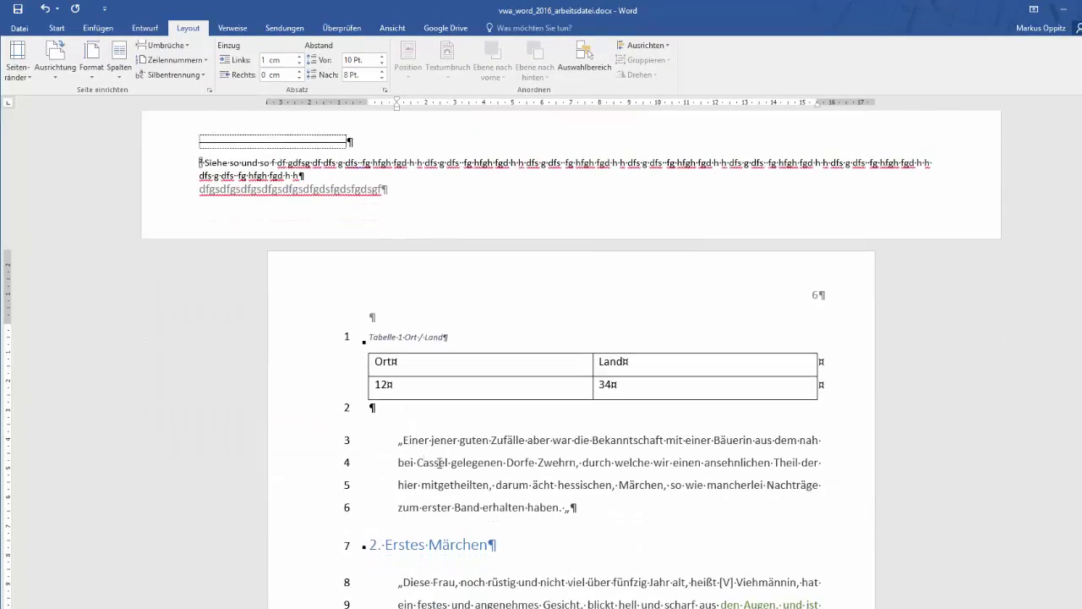
scroll(439, 465, "down", 6)
scroll(439, 467, "down", 2)
scroll(439, 468, "down", 5)
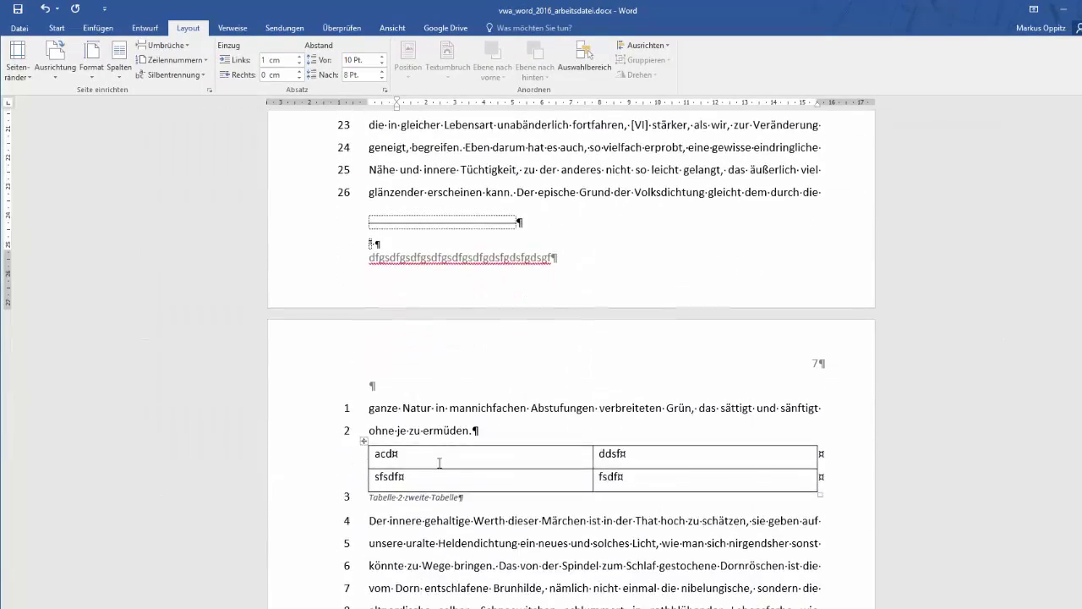
scroll(439, 465, "down", 8)
scroll(439, 463, "down", 5)
scroll(439, 464, "down", 1)
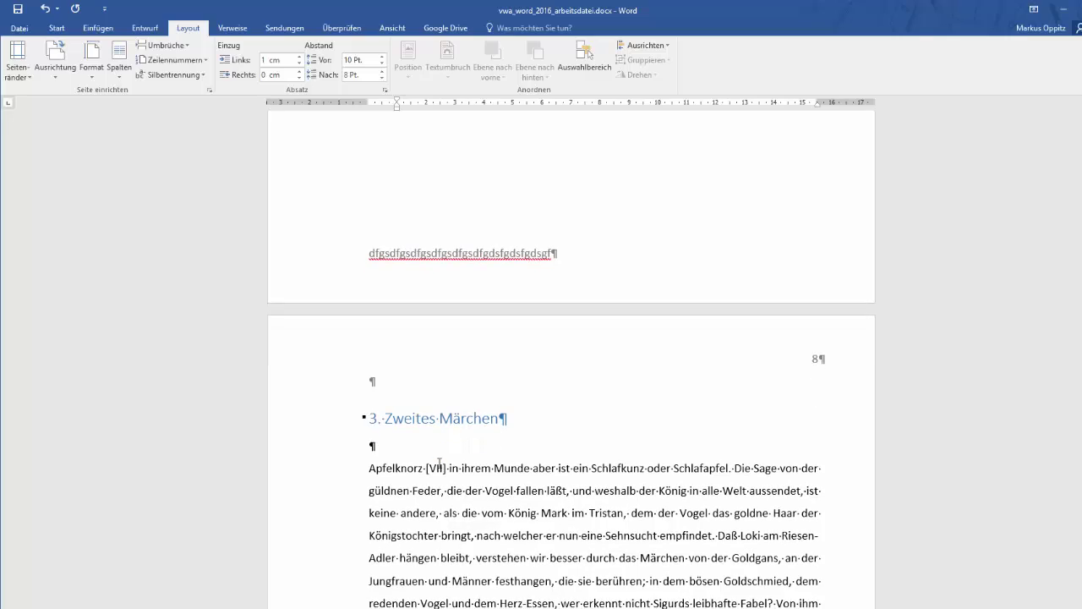
scroll(402, 489, "up", 5)
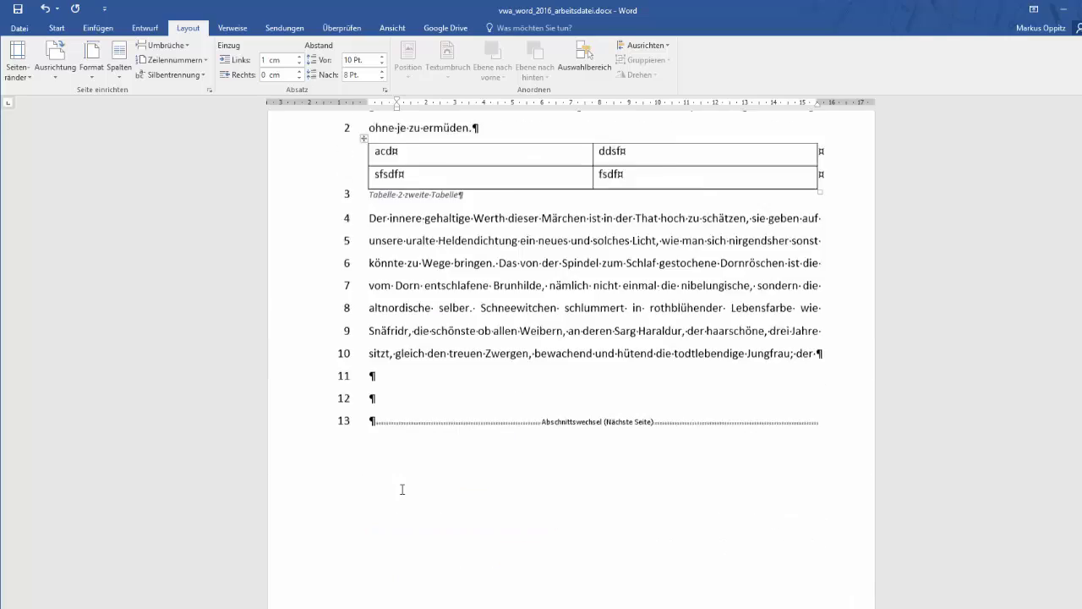
scroll(403, 489, "up", 1)
scroll(402, 489, "up", 10)
scroll(403, 489, "up", 1)
scroll(403, 489, "up", 4)
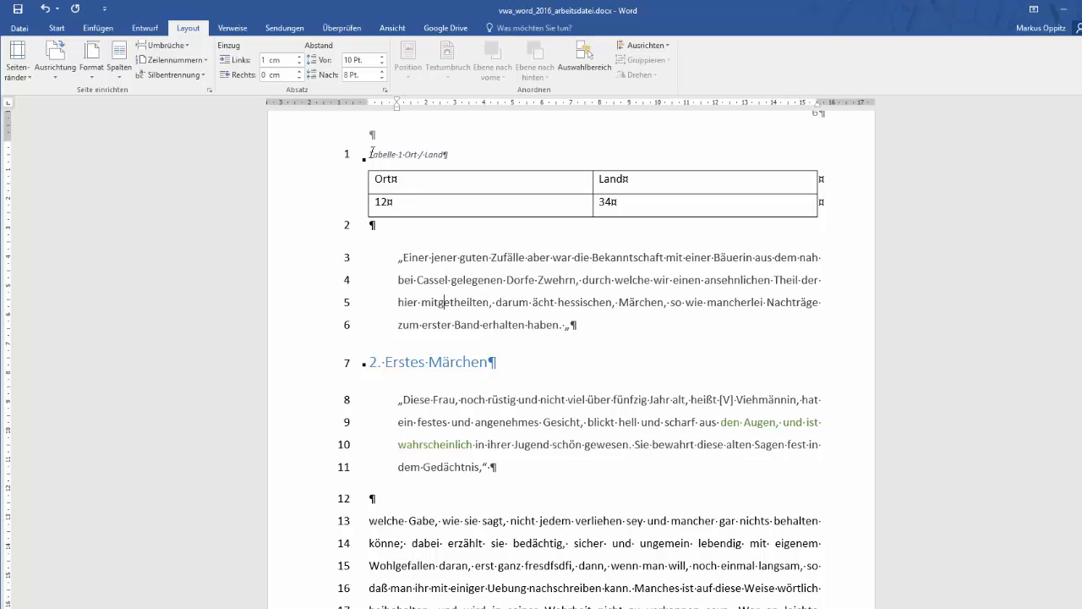
Turn on Zeilennummern unterdrücken for the table caption, table, quotation and heading on page 6.
mouse_move(372, 154)
left_mouse_down()
mouse_move(439, 325)
mouse_move(485, 323)
mouse_move(497, 363)
left_mouse_up()
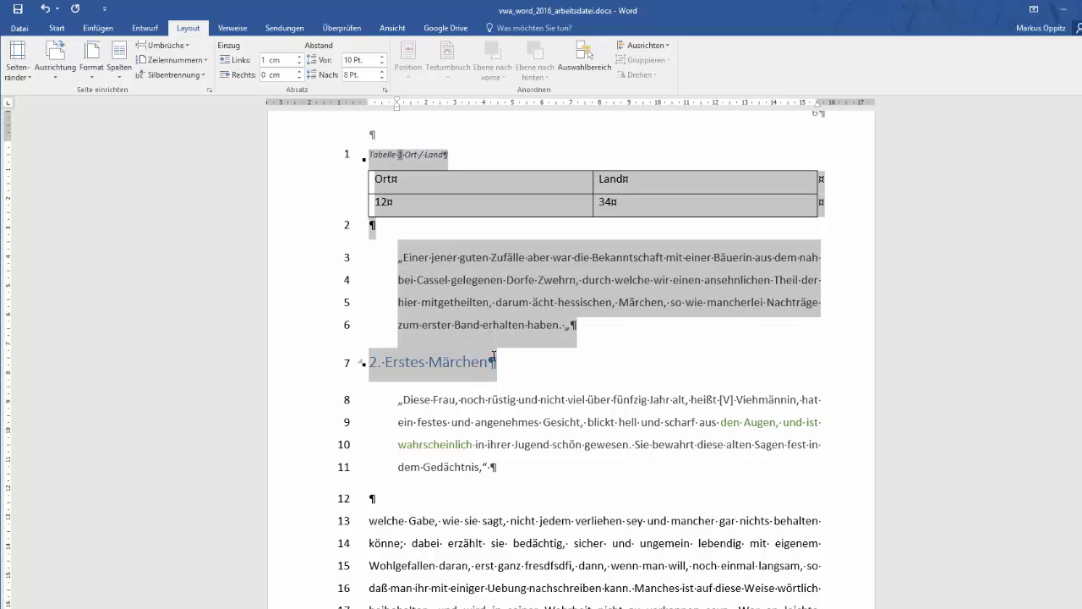
right_click(444, 302)
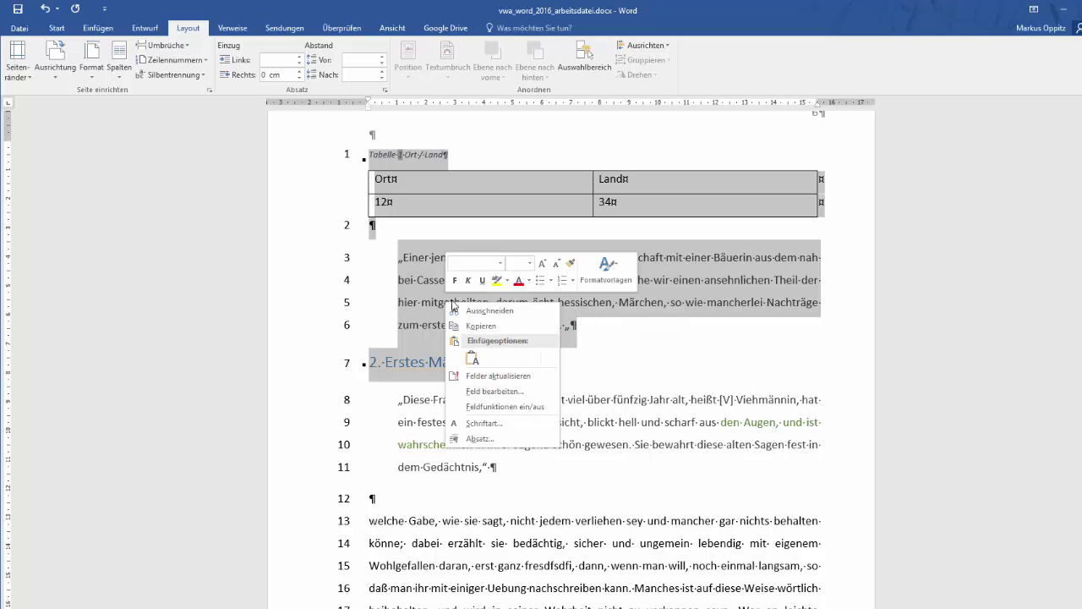
left_click(481, 438)
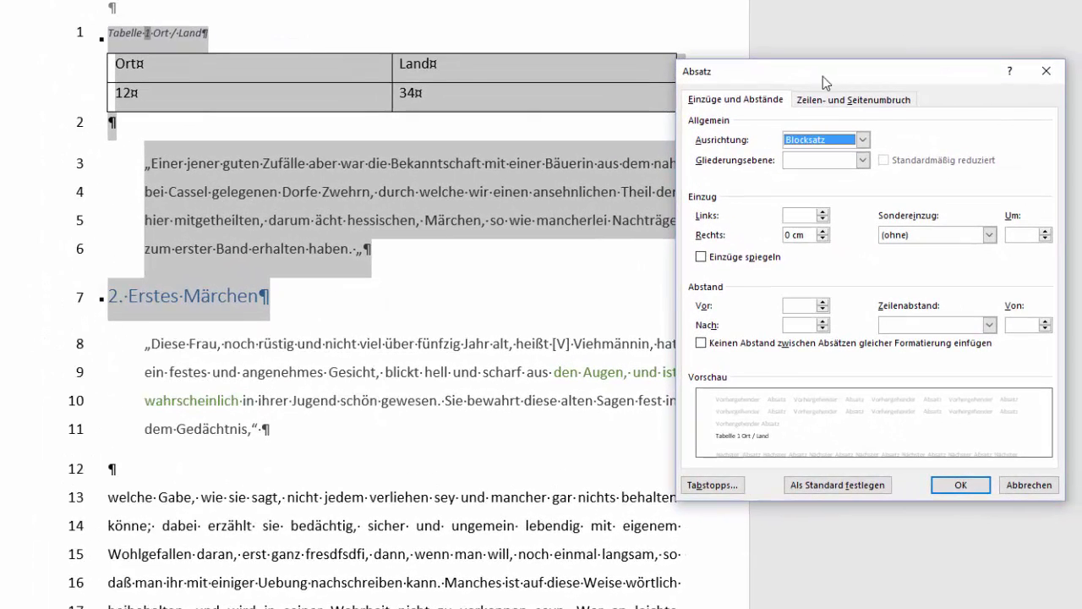
left_click(845, 110)
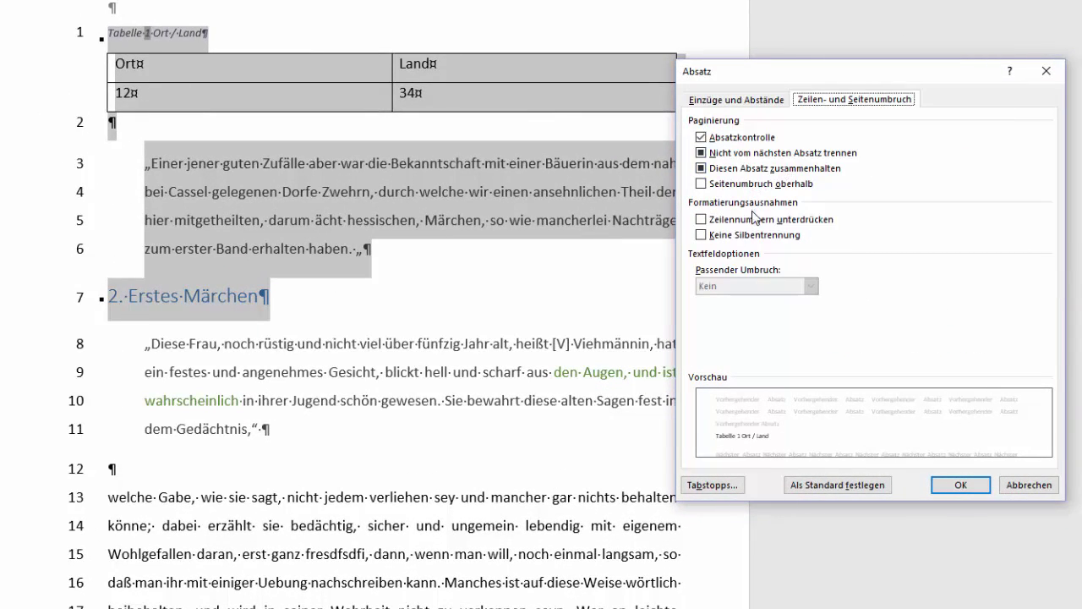
left_click(701, 219)
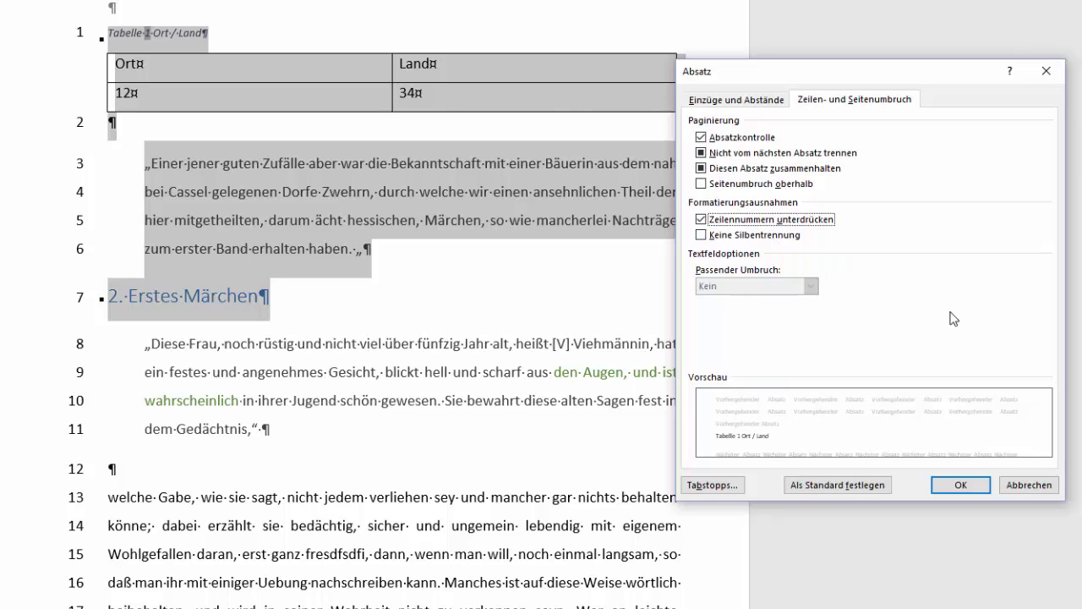
left_click(962, 487)
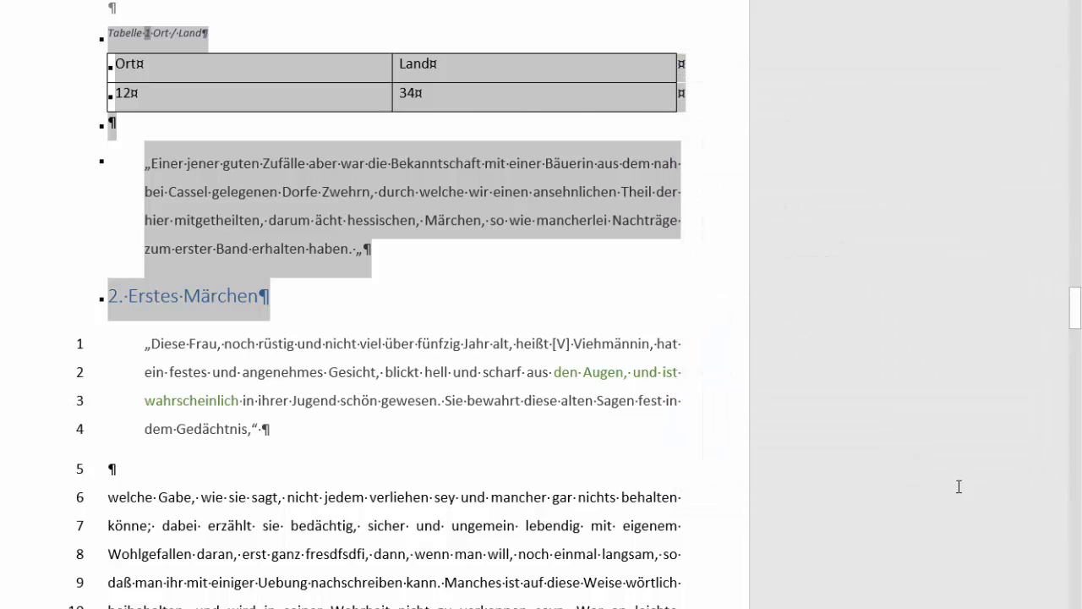
left_click(194, 302)
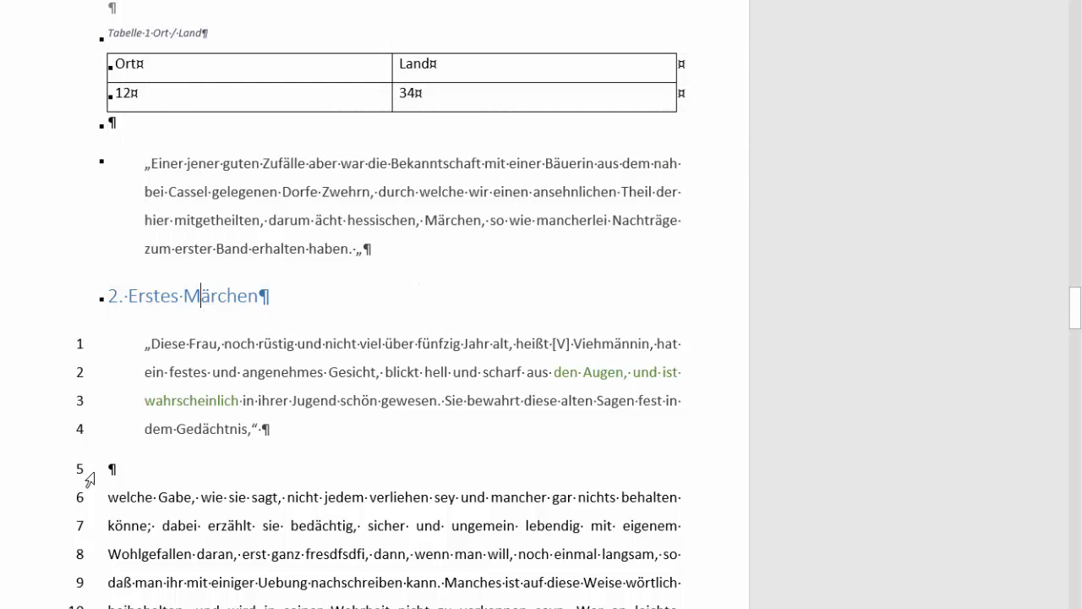
Turn on Zeilennummern unterdrücken for page 7's text, table, Tabelle 2 caption and next paragraph.
mouse_move(113, 469)
left_mouse_down()
mouse_move(127, 550)
mouse_move(449, 482)
mouse_move(641, 542)
mouse_move(563, 585)
mouse_move(318, 603)
left_mouse_up()
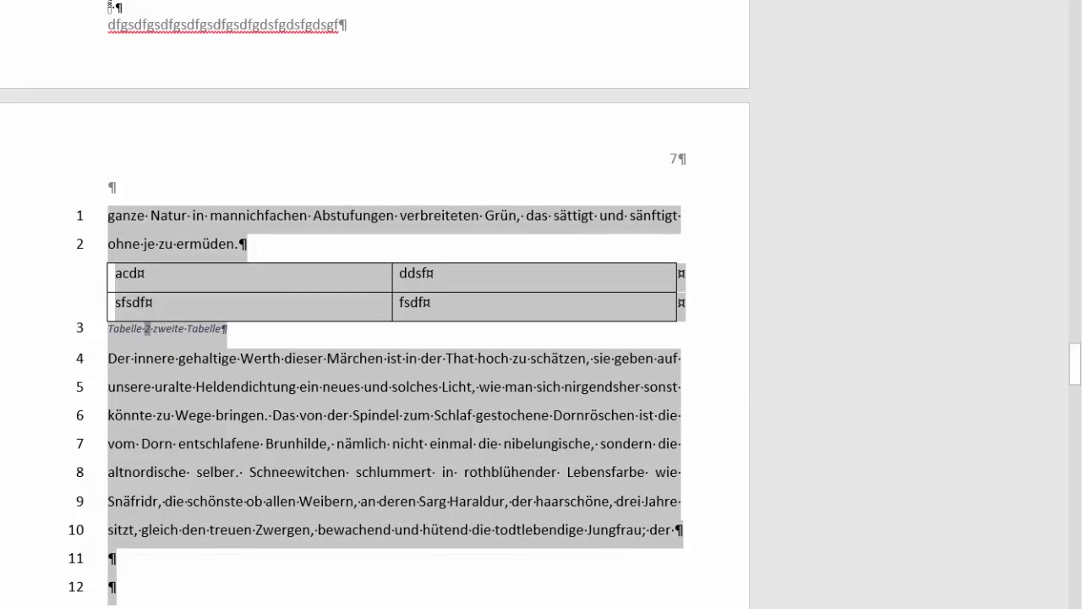
right_click(298, 455)
scroll(338, 474, "down", 2)
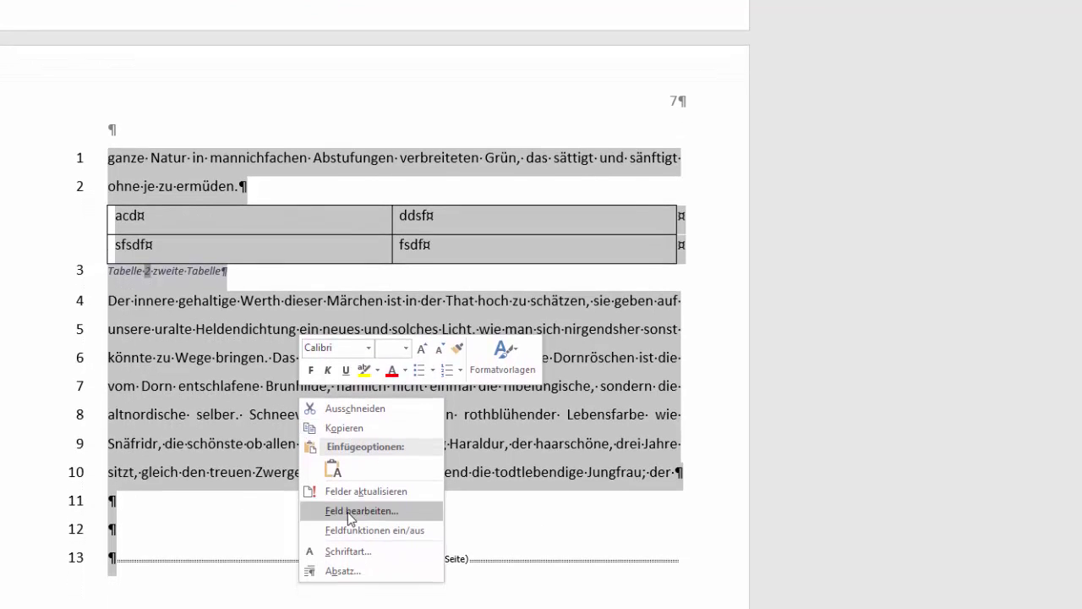
left_click(348, 558)
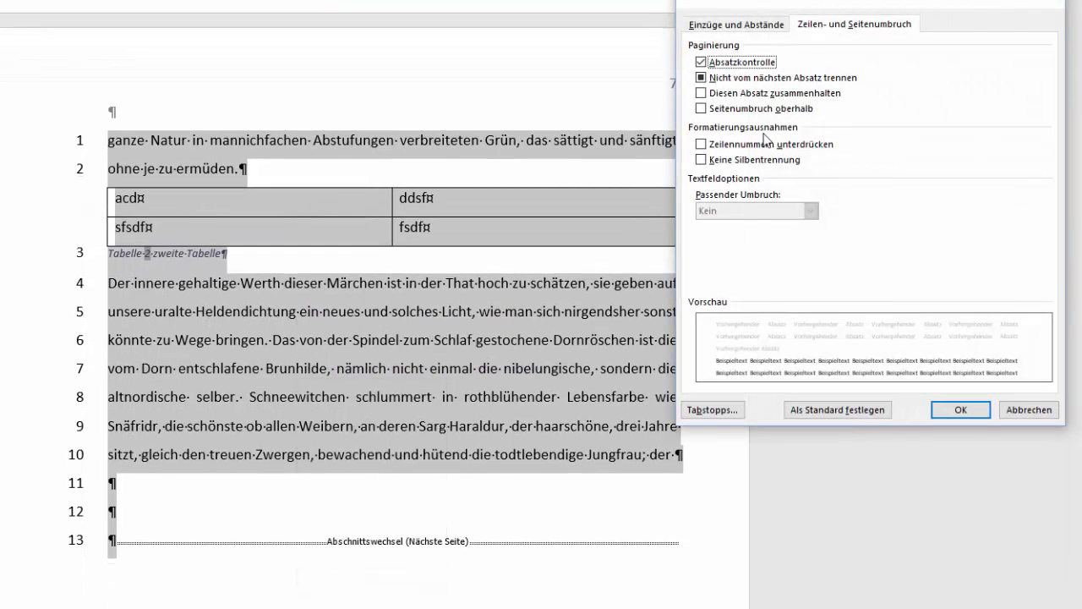
left_click(701, 145)
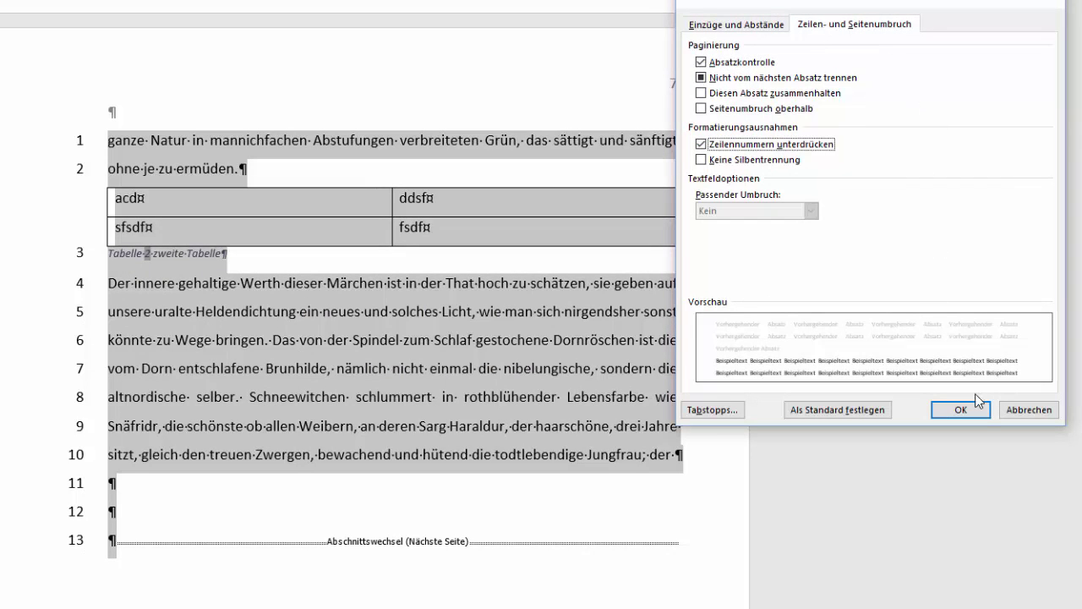
left_click(960, 421)
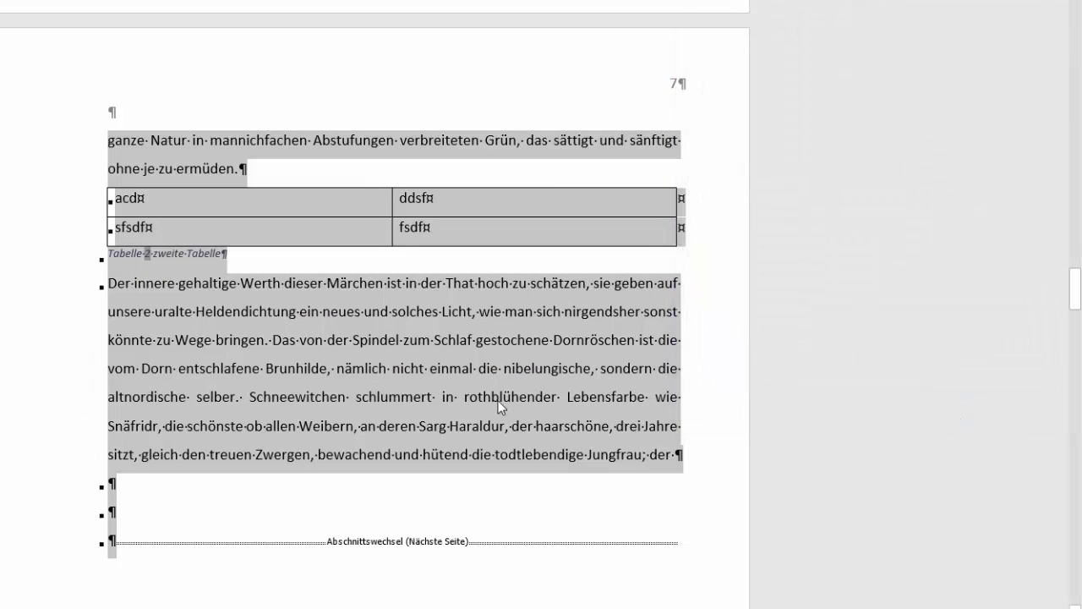
left_click(499, 401)
scroll(499, 402, "up", 5)
scroll(499, 402, "up", 2)
Clear Zeilennummern unterdrücken on the 'welche Gabe' paragraph so it is numbered 5–18.
scroll(499, 403, "up", 3)
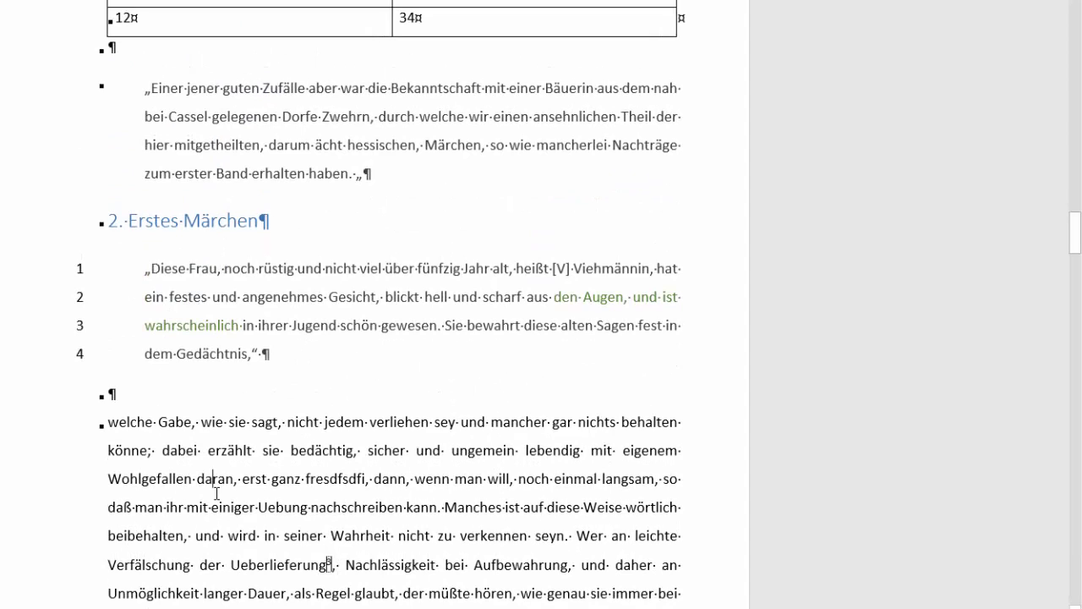
scroll(216, 493, "down", 3)
left_click(108, 373)
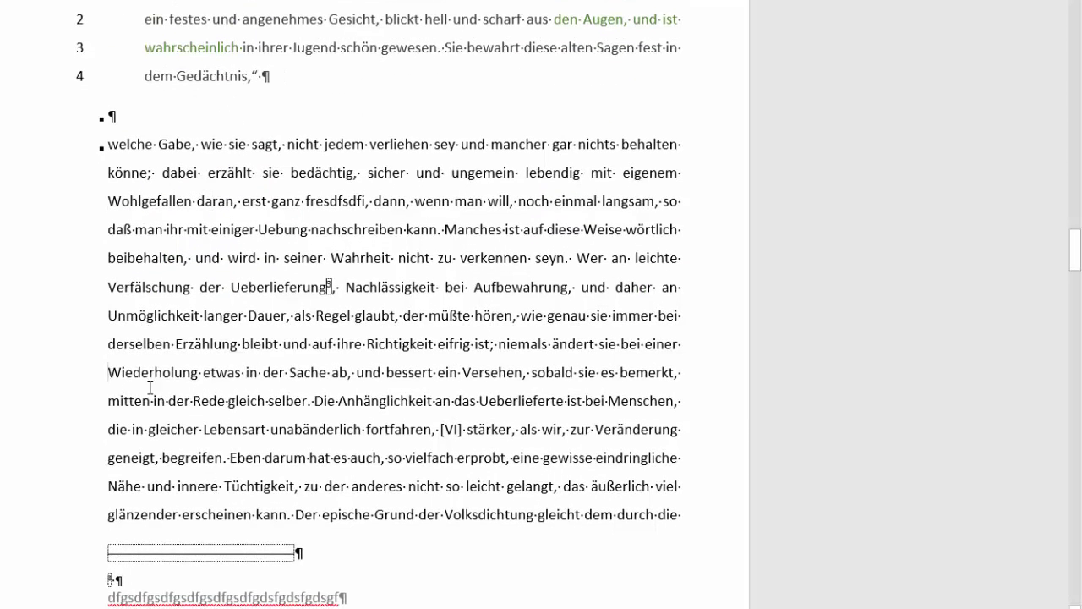
left_click_drag(149, 387, 682, 457)
right_click(532, 401)
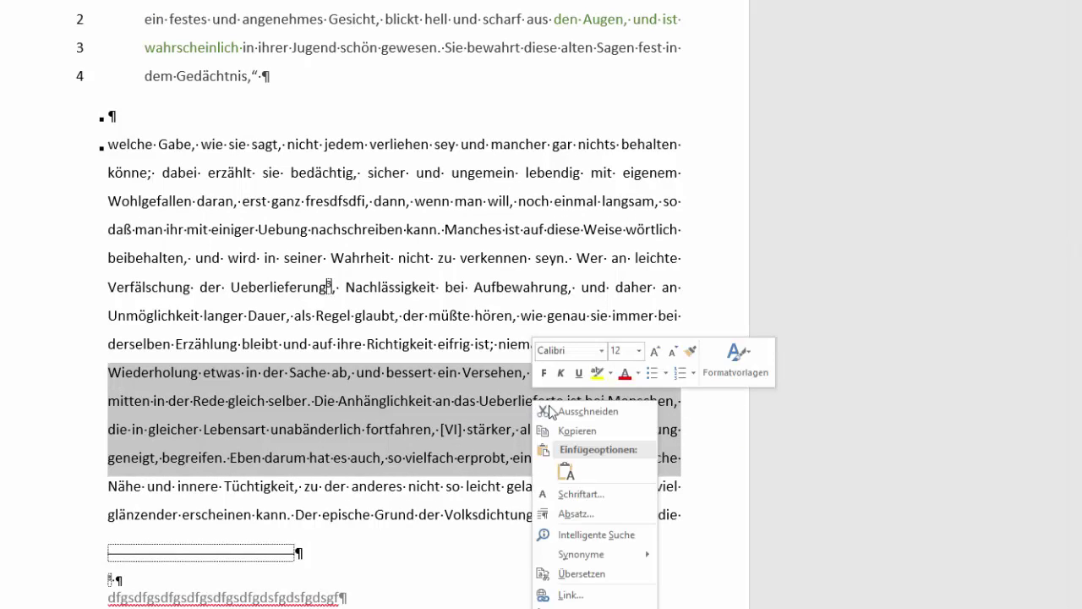
left_click(590, 516)
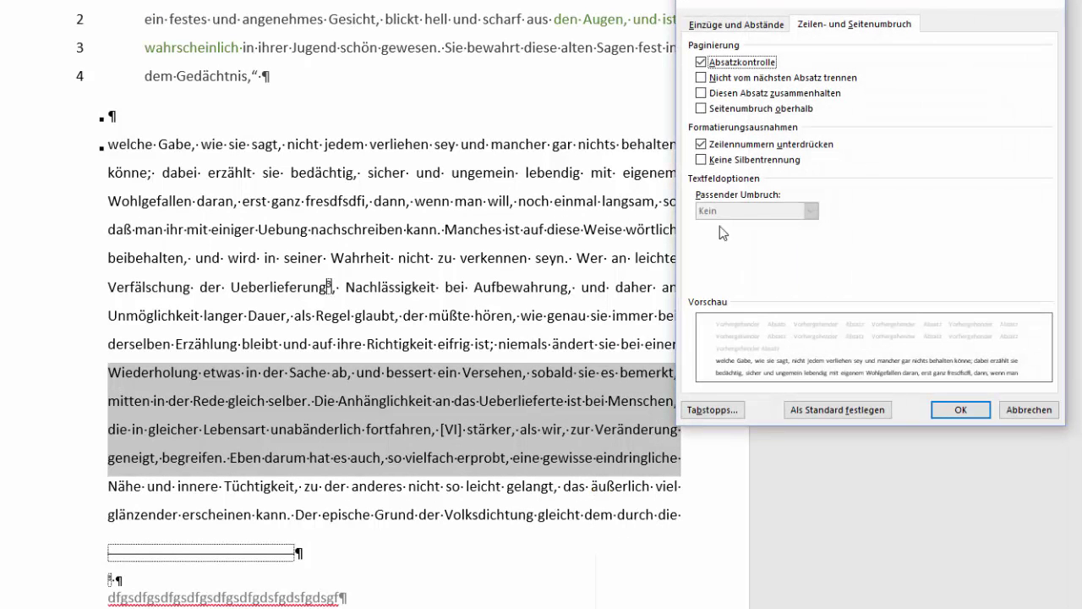
left_click(721, 146)
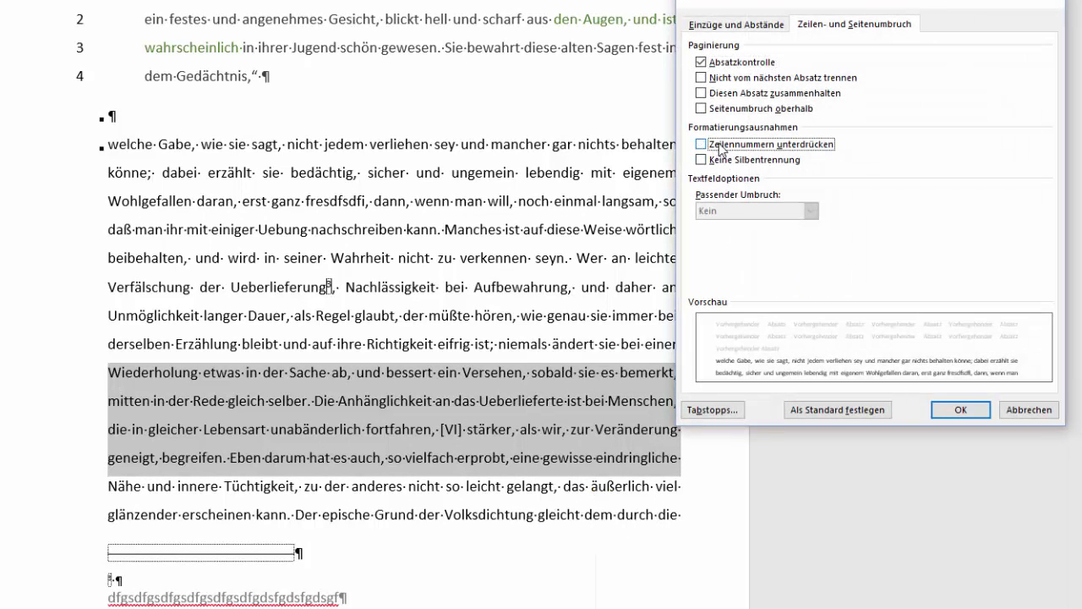
left_click(961, 406)
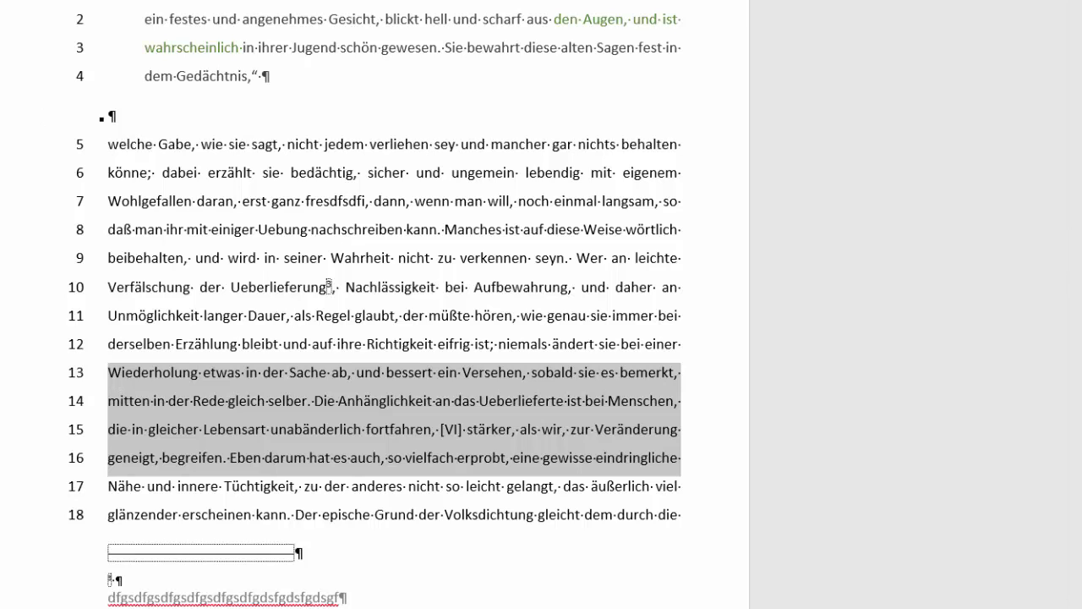
Undo the numbering change and split 'Wiederholung' through 'eindringliche' into its own paragraph.
key("ctrl+z")
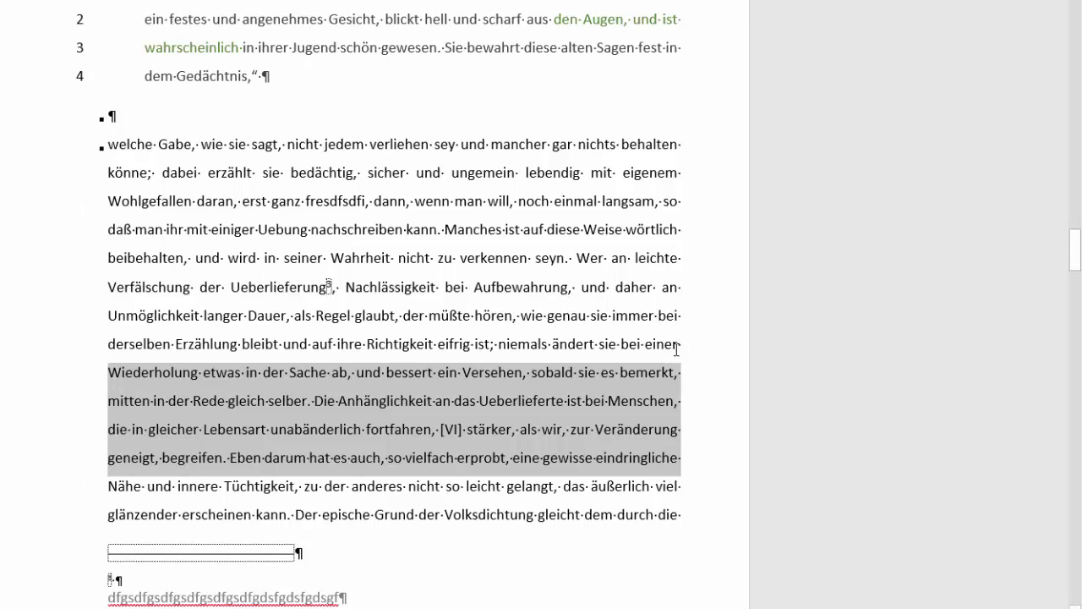
left_click(679, 345)
key("Return")
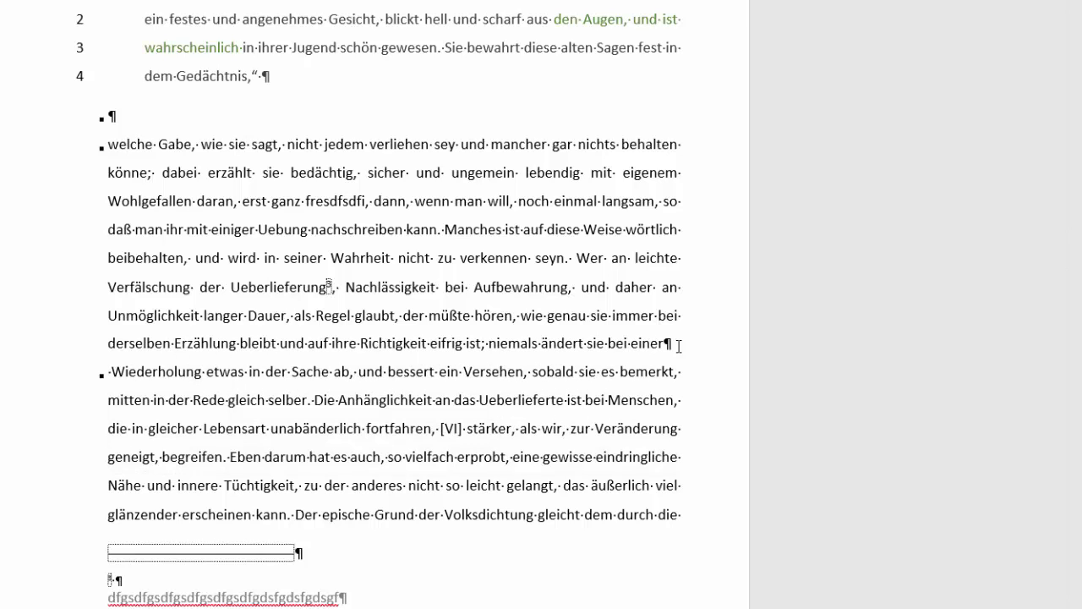
key("Down")
key("Down")
key("Down")
key("Return")
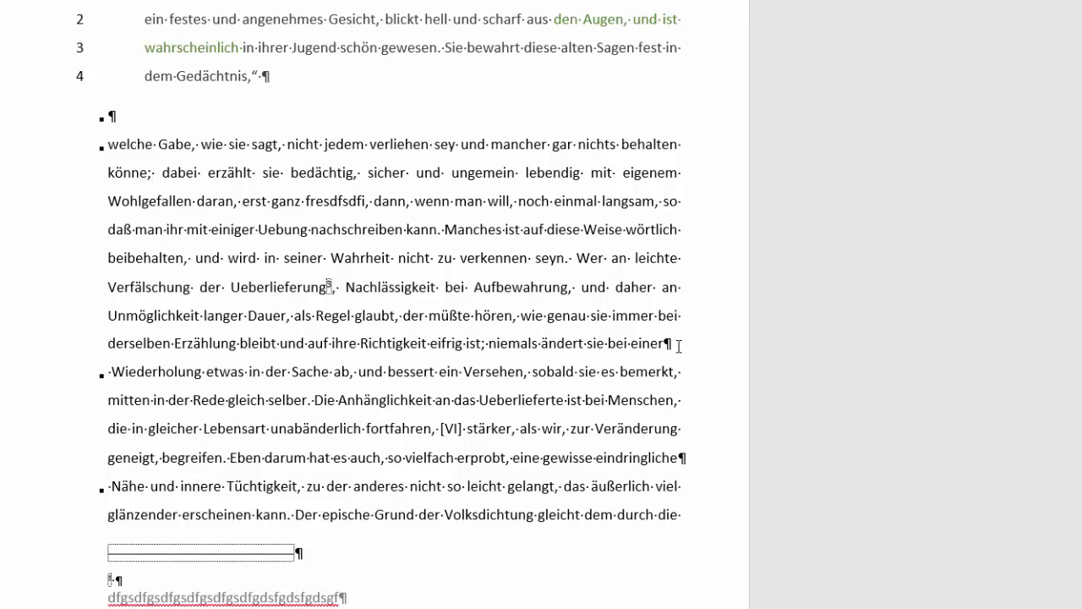
key("Up")
key("Up")
key("Up")
Clear Zeilennummern unterdrücken on the Wiederholung paragraph so its lines are numbered 5–8.
key("shift+Down")
key("shift+Down")
key("shift+Down")
key("shift+Down")
key("shift+Left")
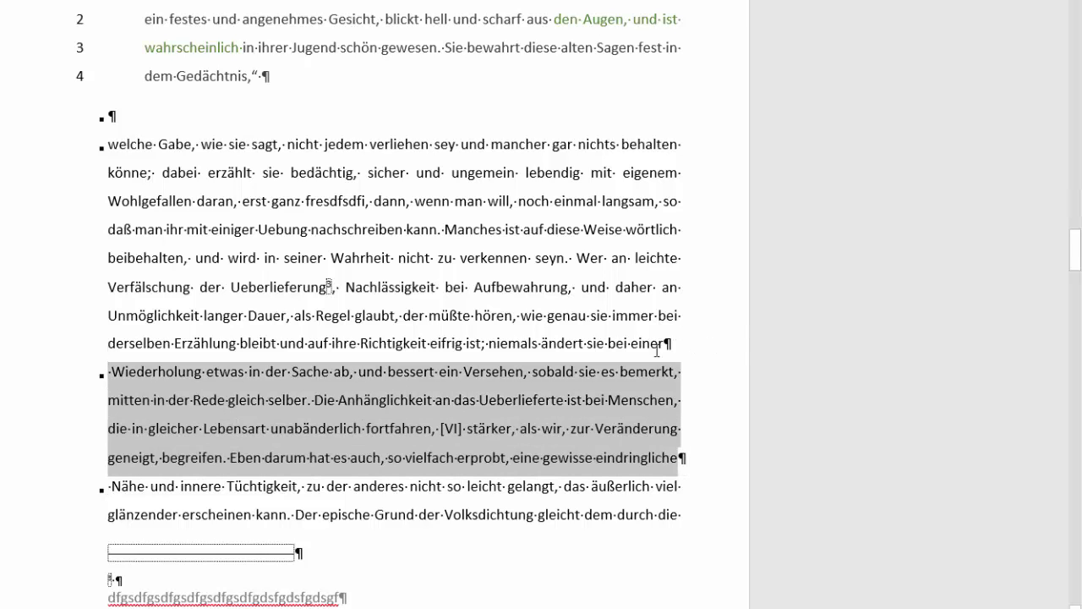
right_click(570, 407)
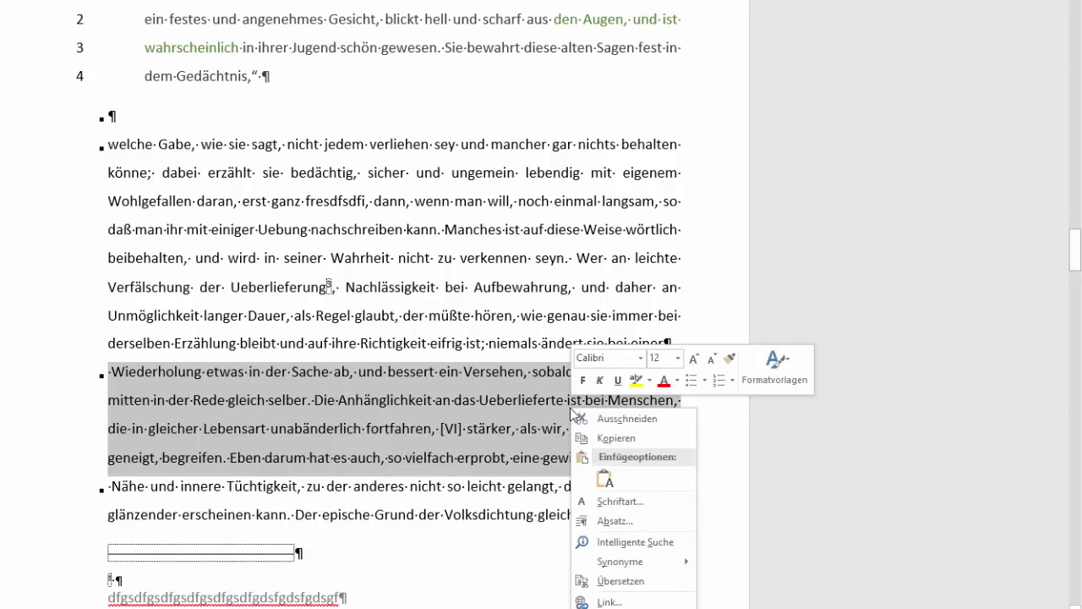
left_click(624, 521)
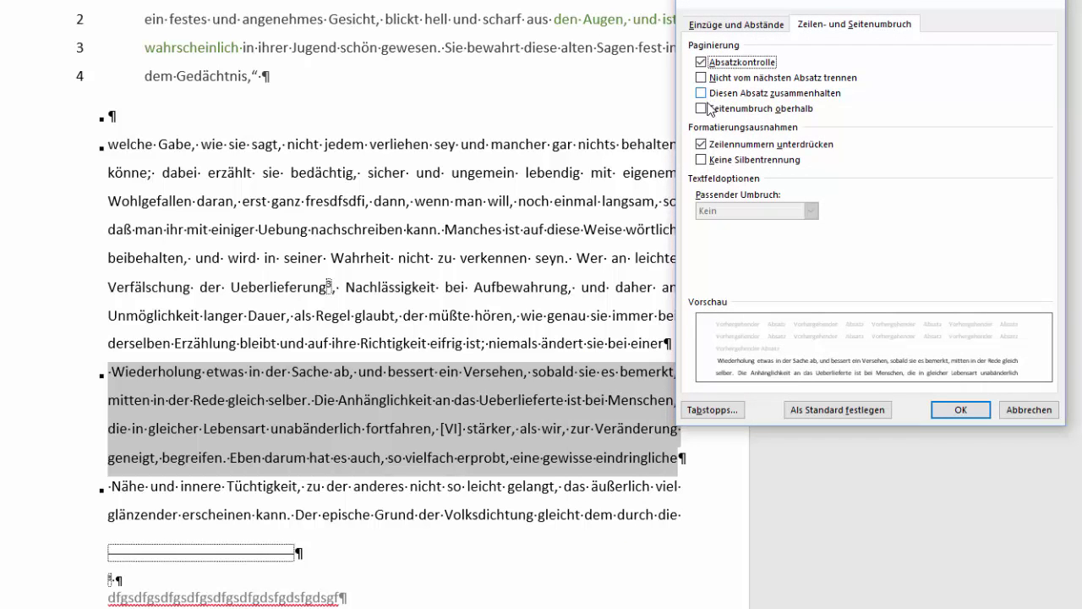
left_click(701, 145)
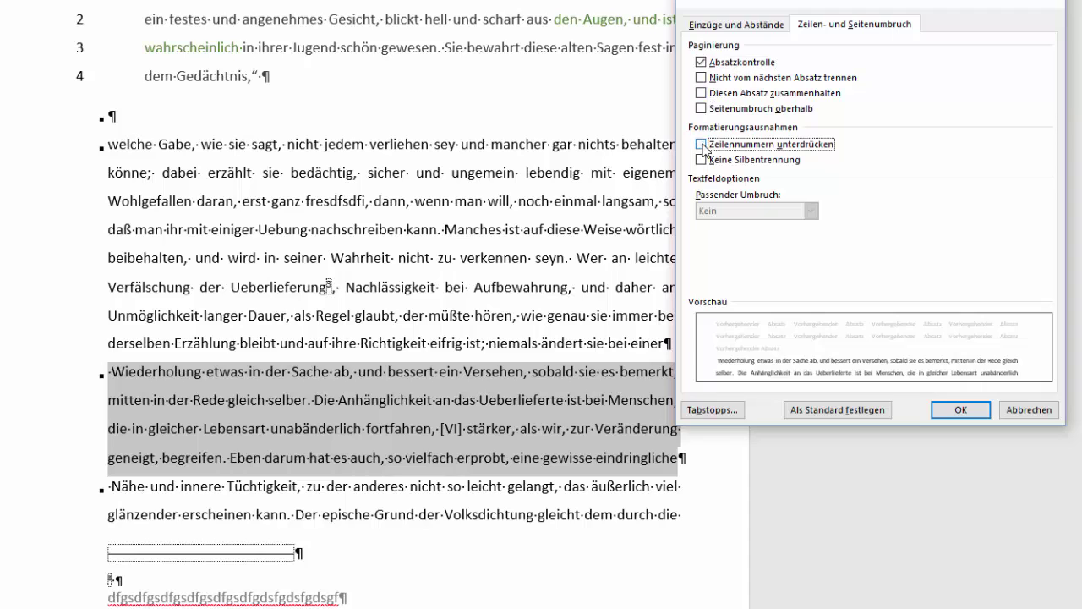
left_click(951, 409)
left_click(413, 428)
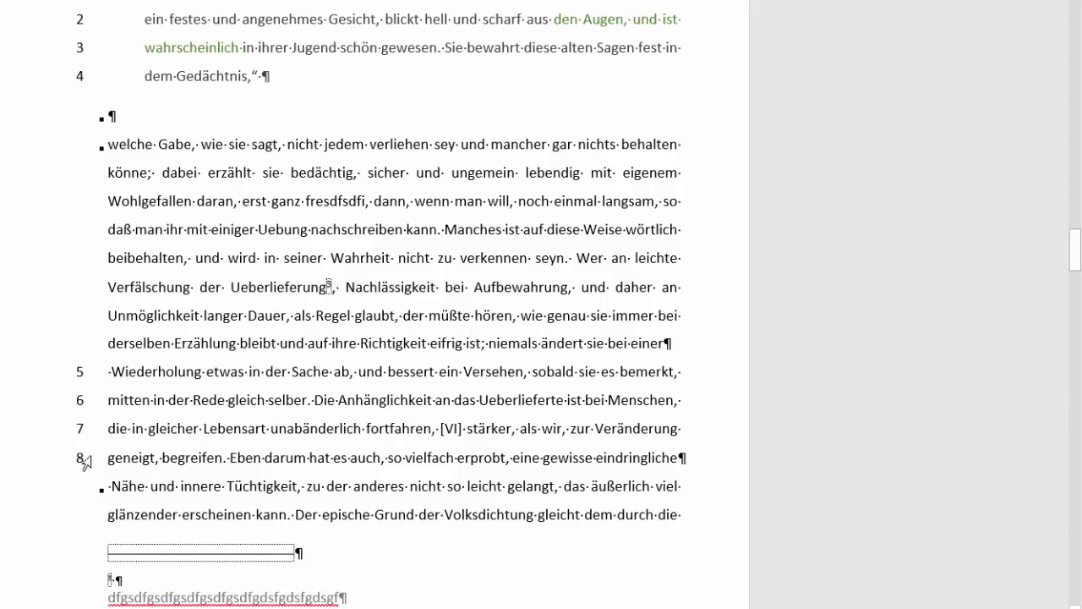
scroll(231, 419, "down", 3)
scroll(230, 418, "down", 2)
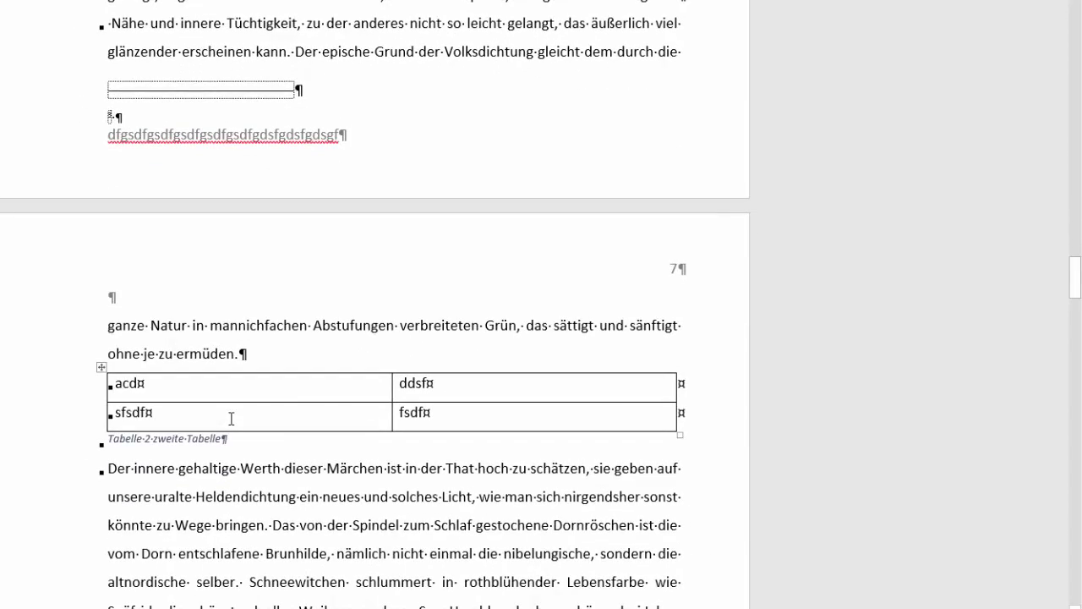
scroll(231, 419, "up", 5)
scroll(231, 419, "up", 2)
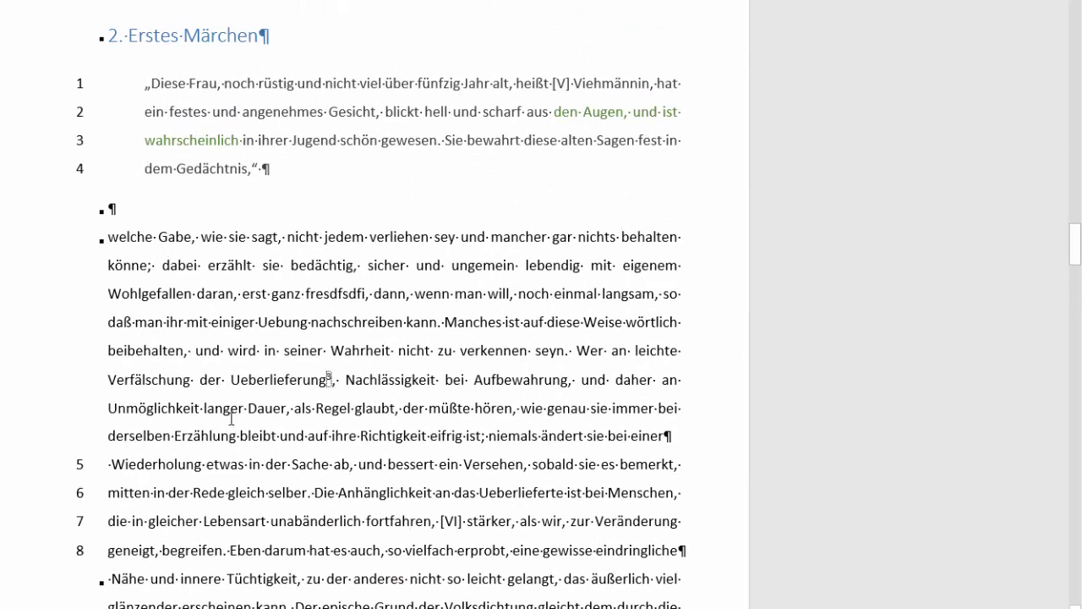